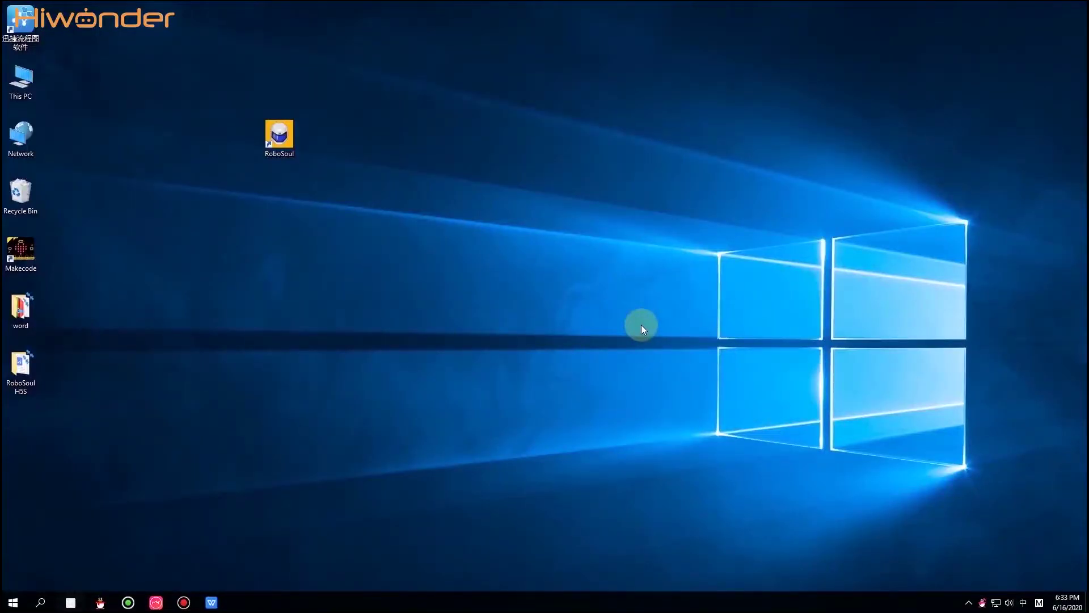
Start RoboSoul V1.0 from its desktop icon
double_click(271, 130)
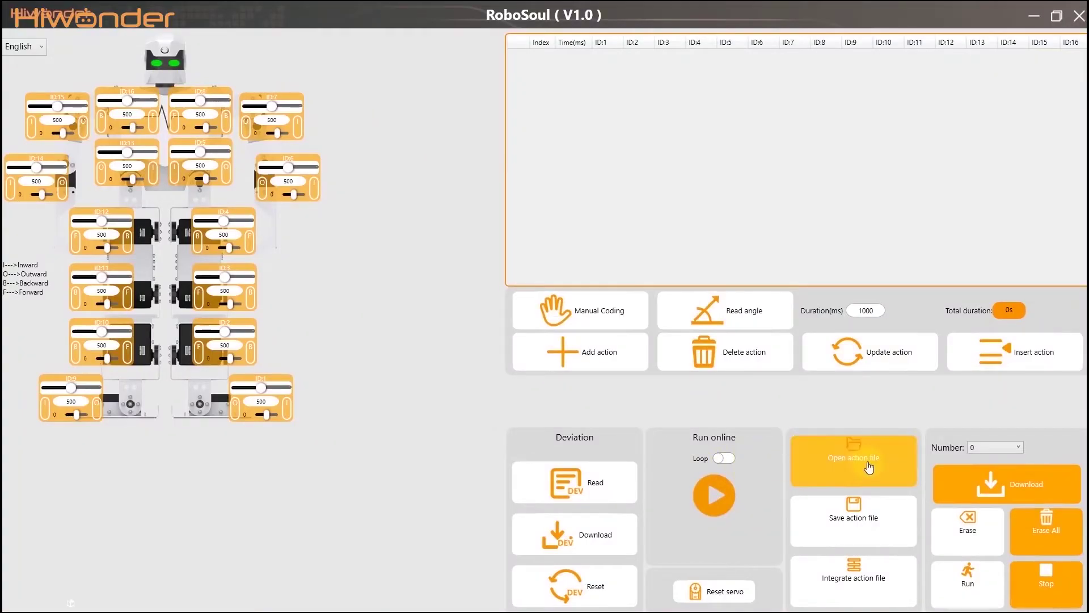
Load No.0 Attention.rob as the 1200 ms starting frame
click(869, 467)
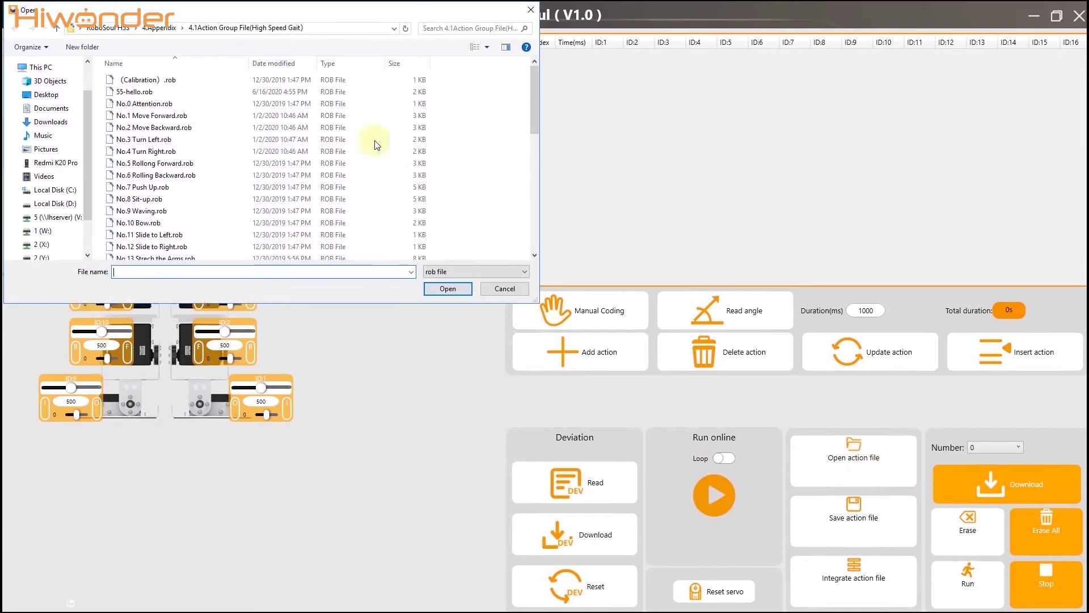
click(176, 104)
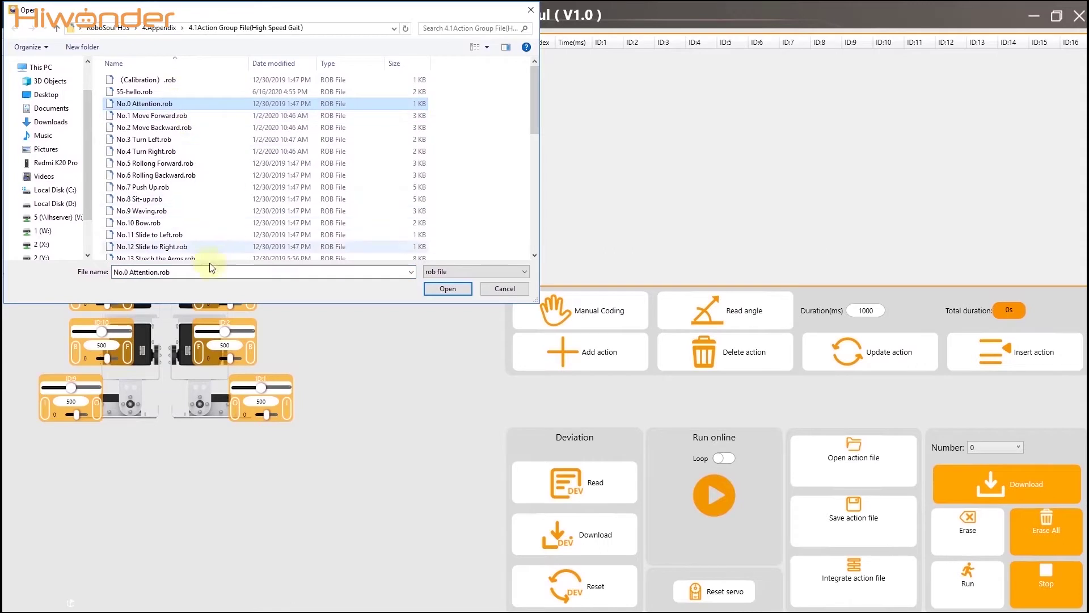
click(448, 289)
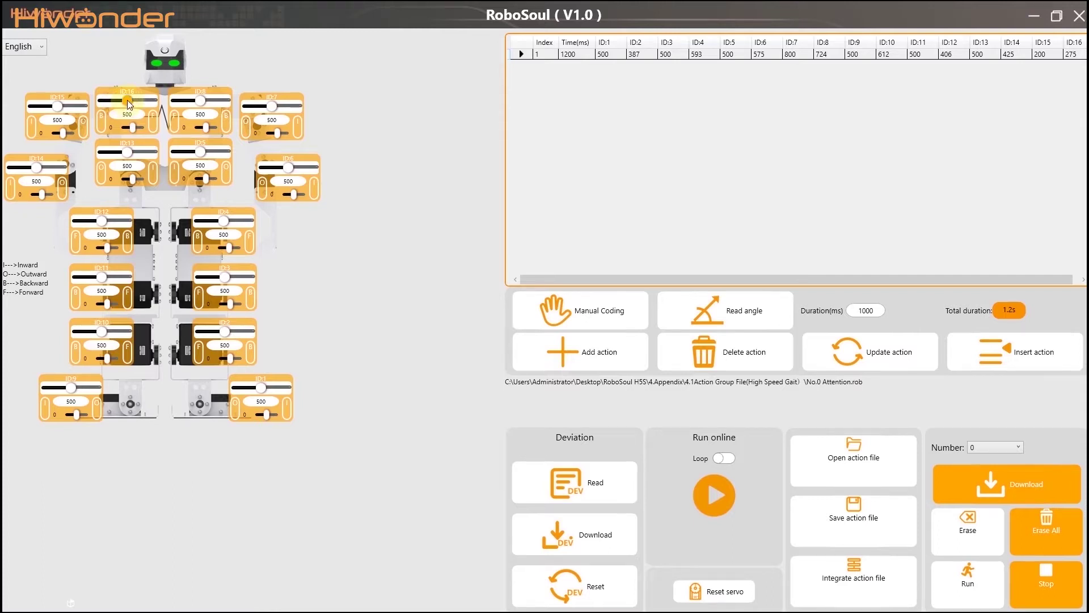
Add frames 2–4, swinging servo ID:15 to 100 between the added poses
click(552, 363)
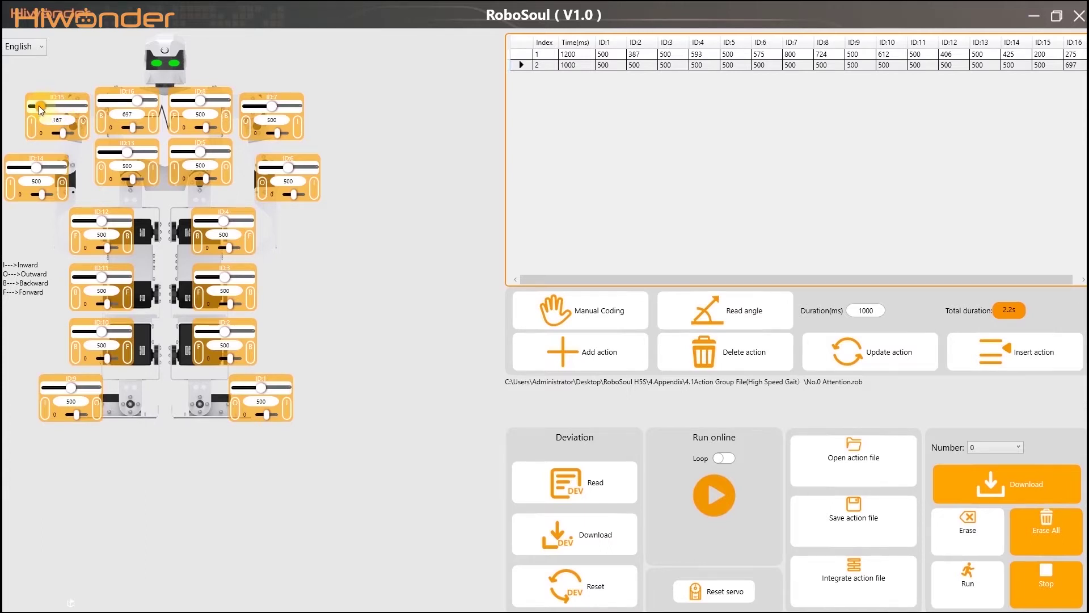
drag(37, 104, 35, 105)
click(593, 352)
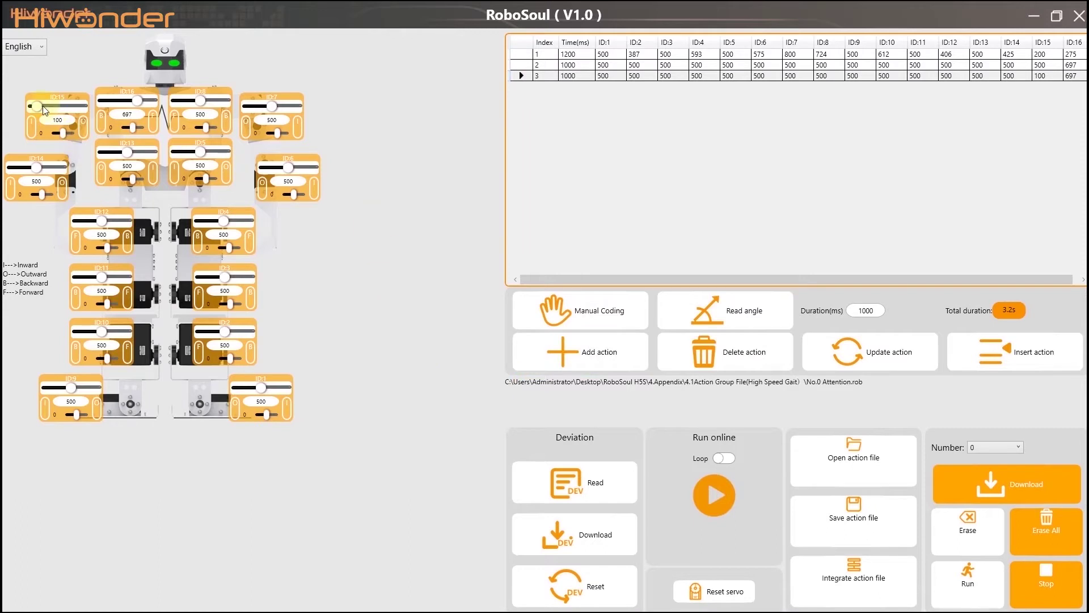
click(565, 353)
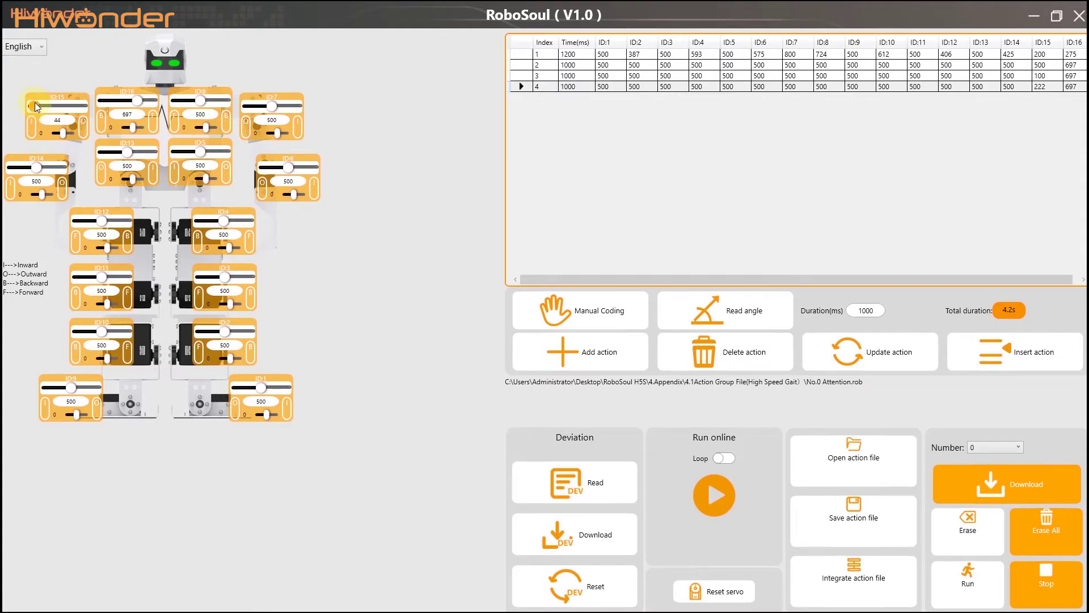
Add frame 5, paste a copy of frame 1 after it as frame 6, and name the file 40-HELLO
click(530, 358)
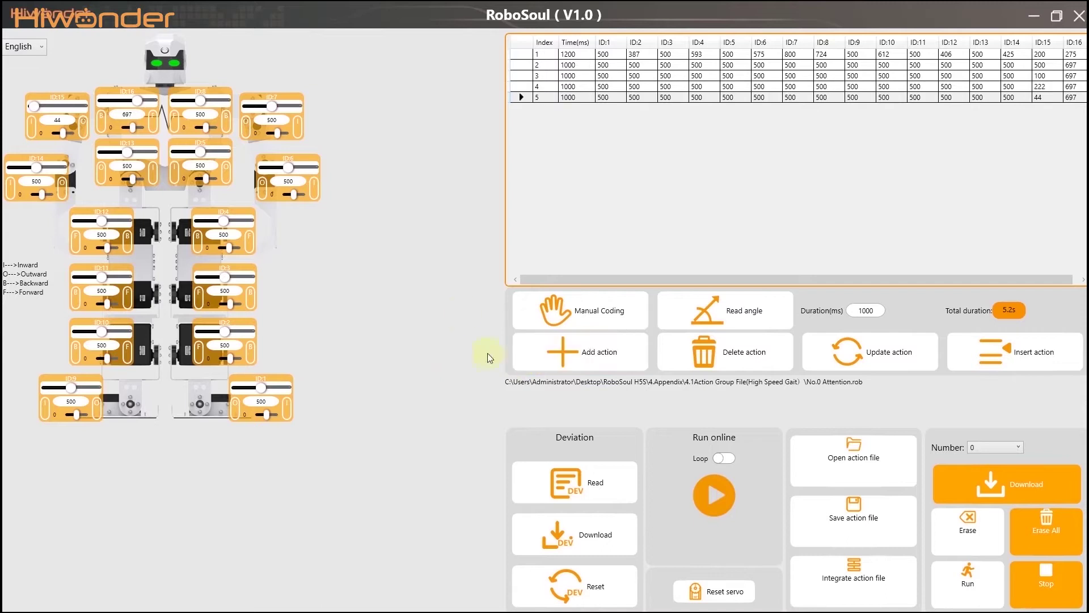
click(542, 55)
right_click(542, 54)
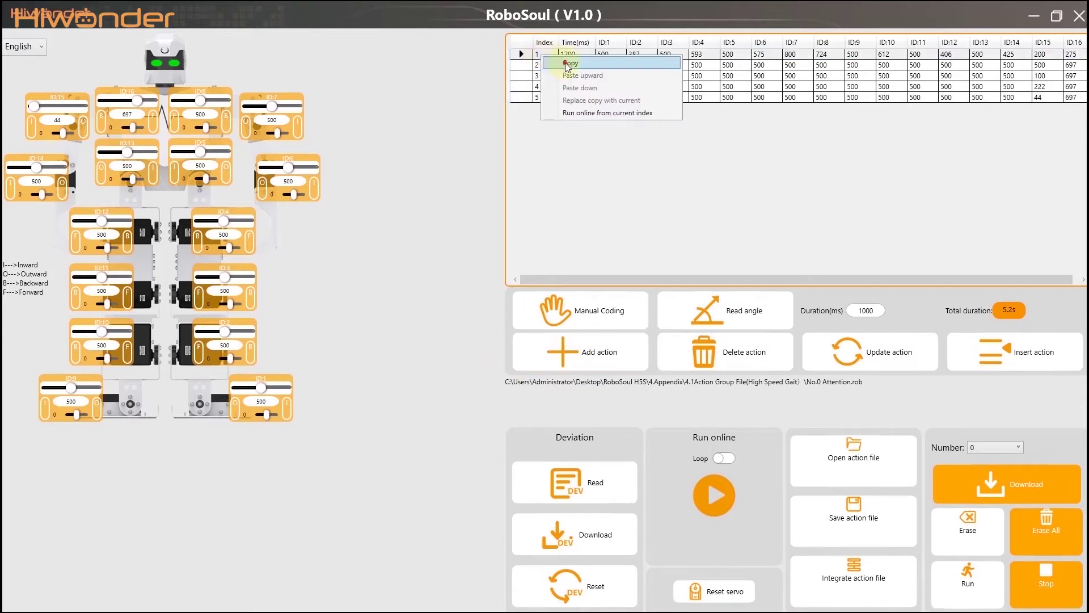
click(568, 63)
click(543, 97)
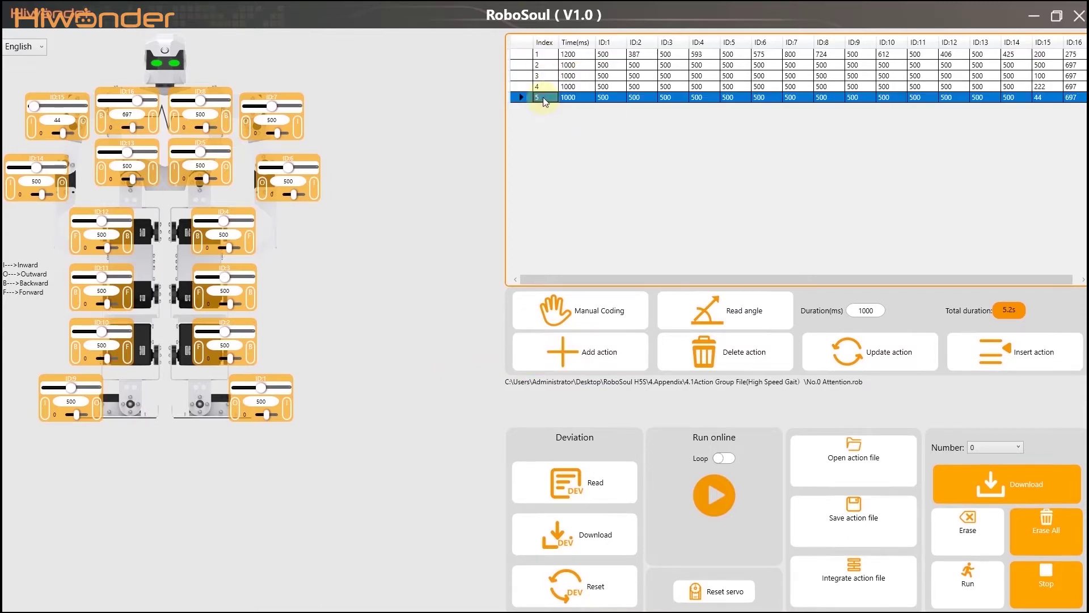
right_click(543, 97)
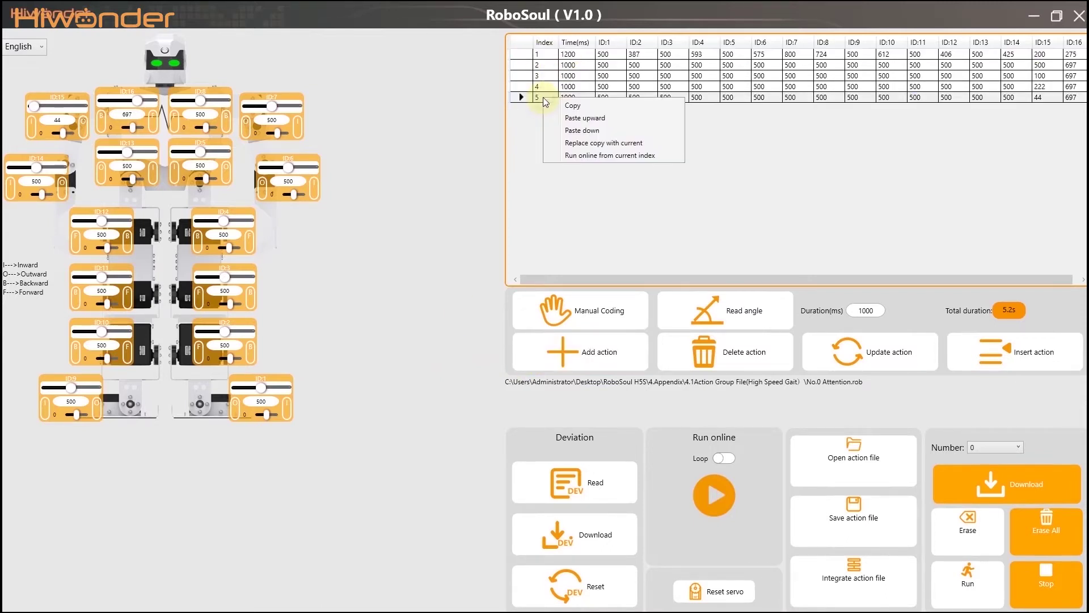
click(563, 130)
click(881, 529)
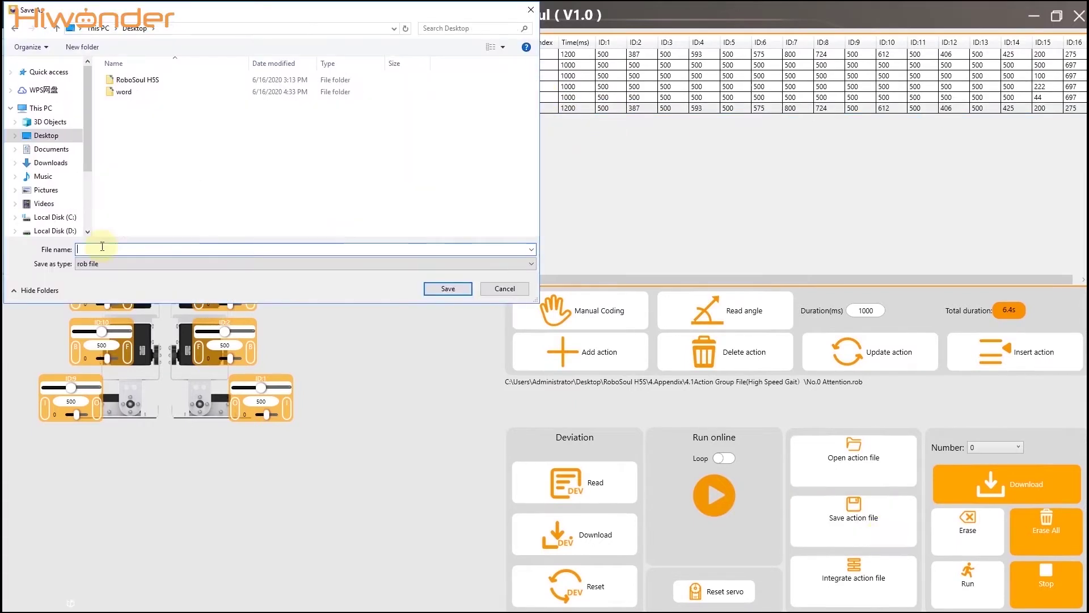
text(40-H)
text(ELLO)
Save 40-HELLO and download it to the robot as action number 40
click(434, 290)
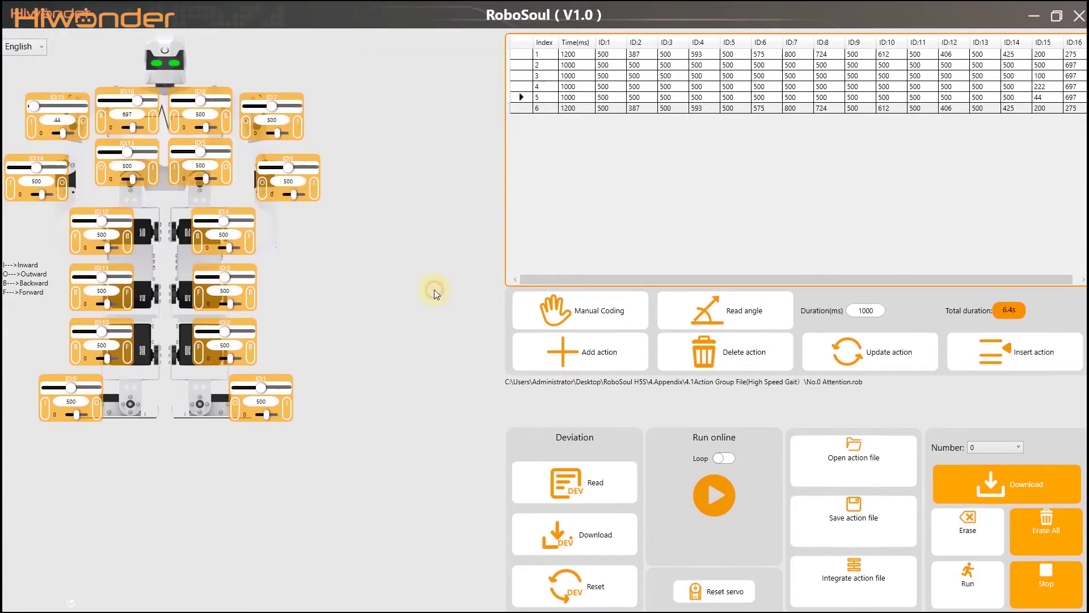
click(1020, 448)
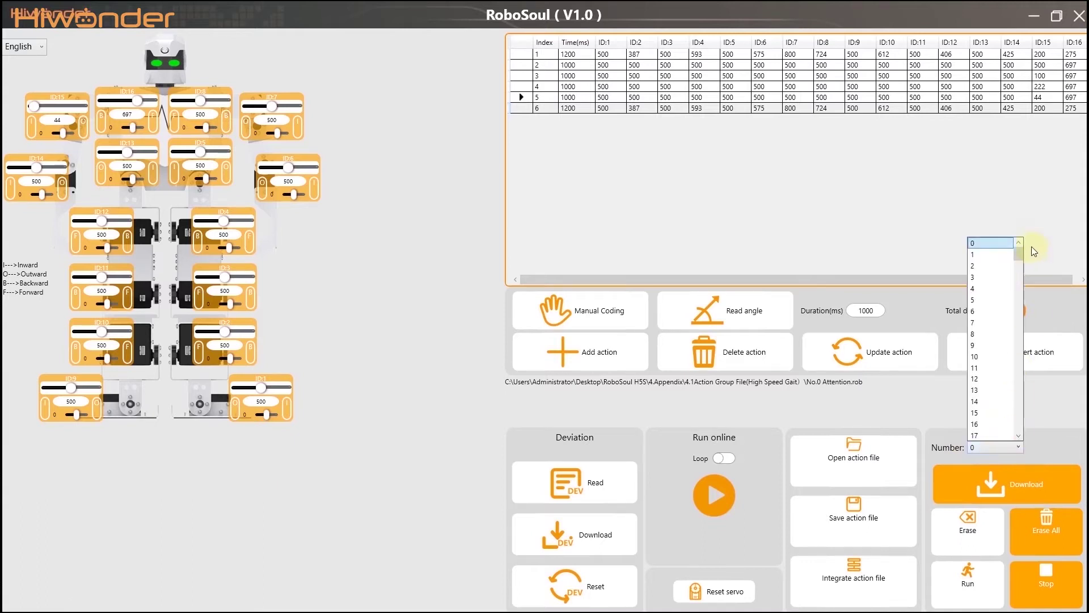
mouse_move(1021, 251)
mouse_down()
mouse_move(1025, 311)
mouse_move(1023, 281)
mouse_up()
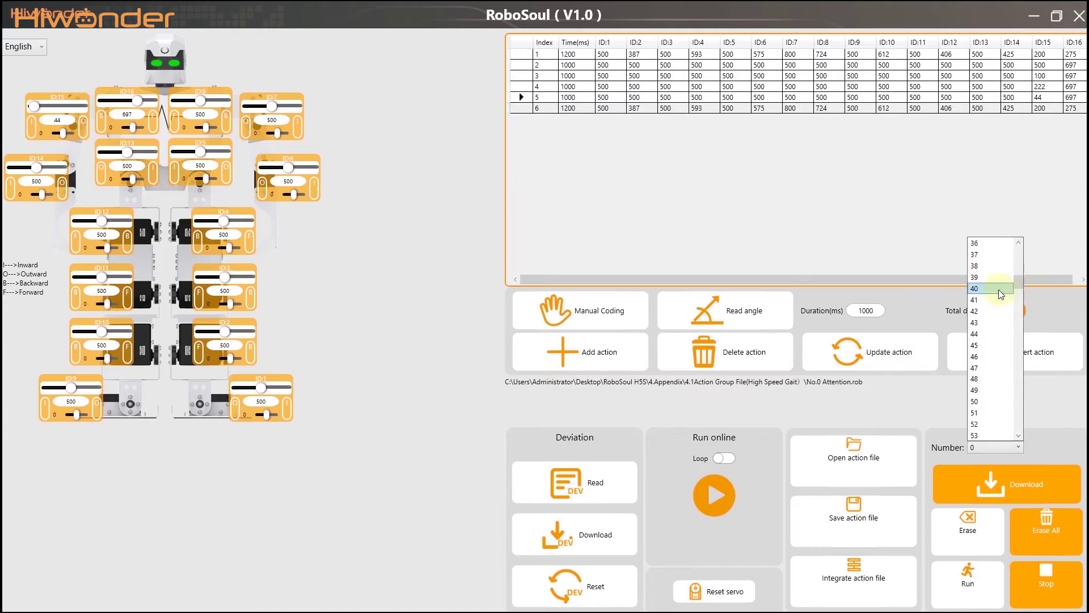
click(999, 289)
click(1019, 497)
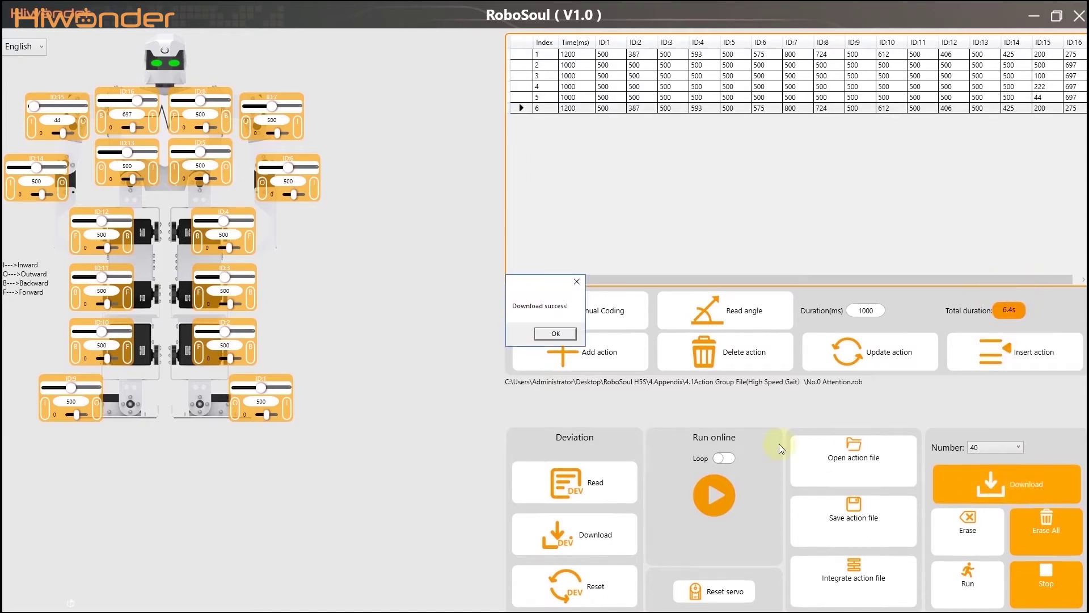
click(556, 334)
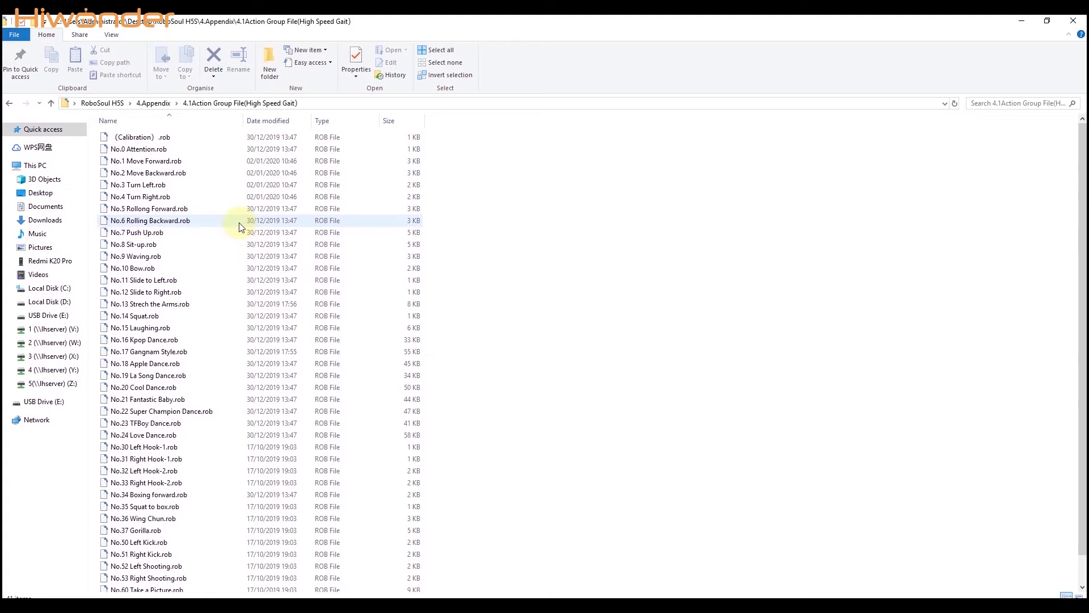
Browse the .rob files in the 4.1Action Group File (High Speed Gait) folder
mouse_move(240, 227)
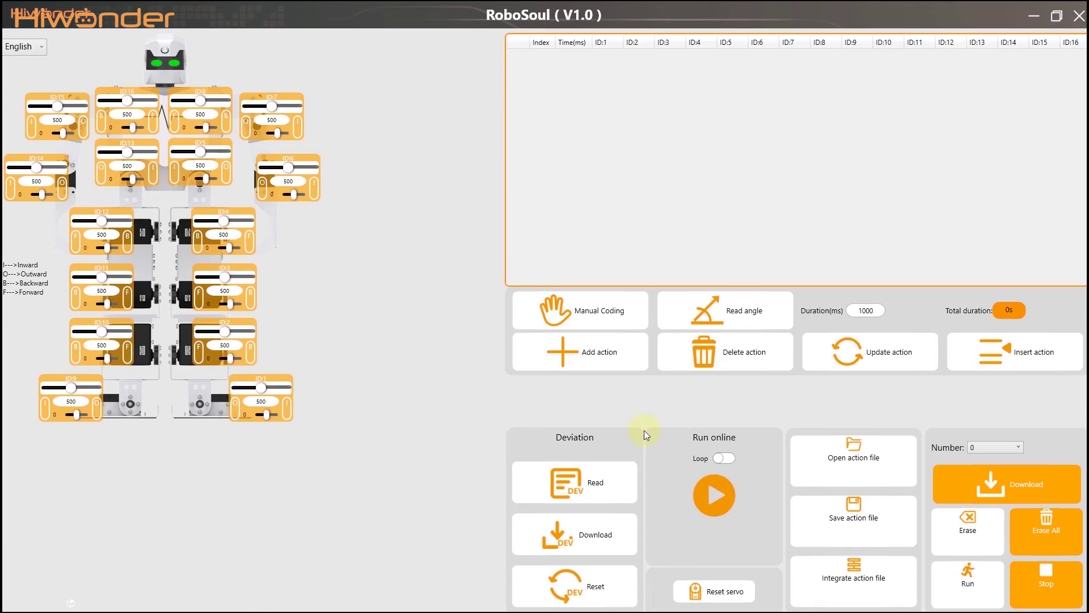
Open the No.15 Laughing.rob action file, giving an 8.4s action
click(839, 447)
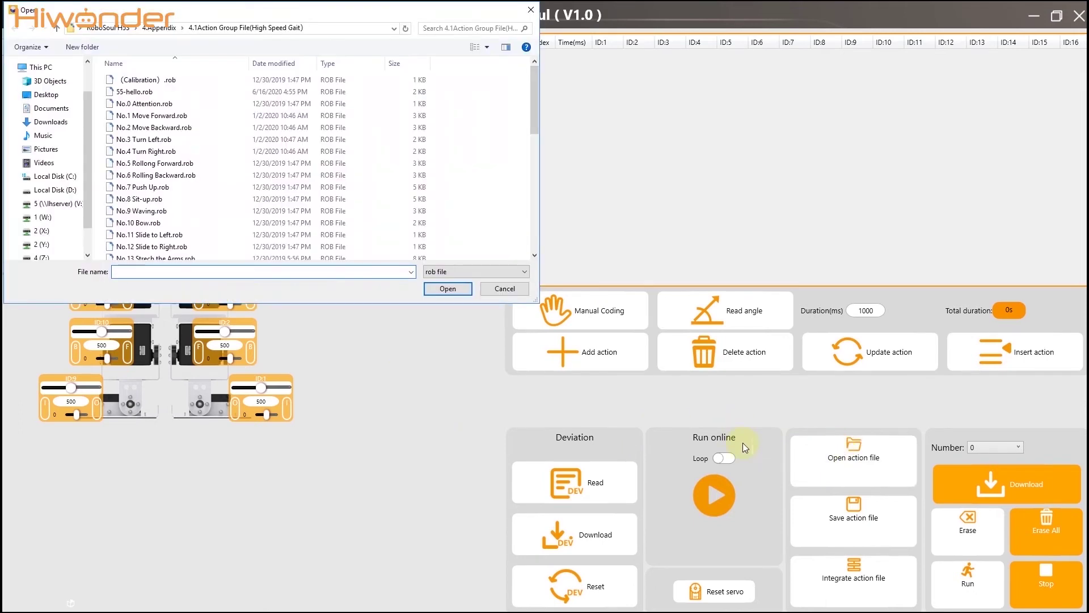
scroll(282, 126, down, 4)
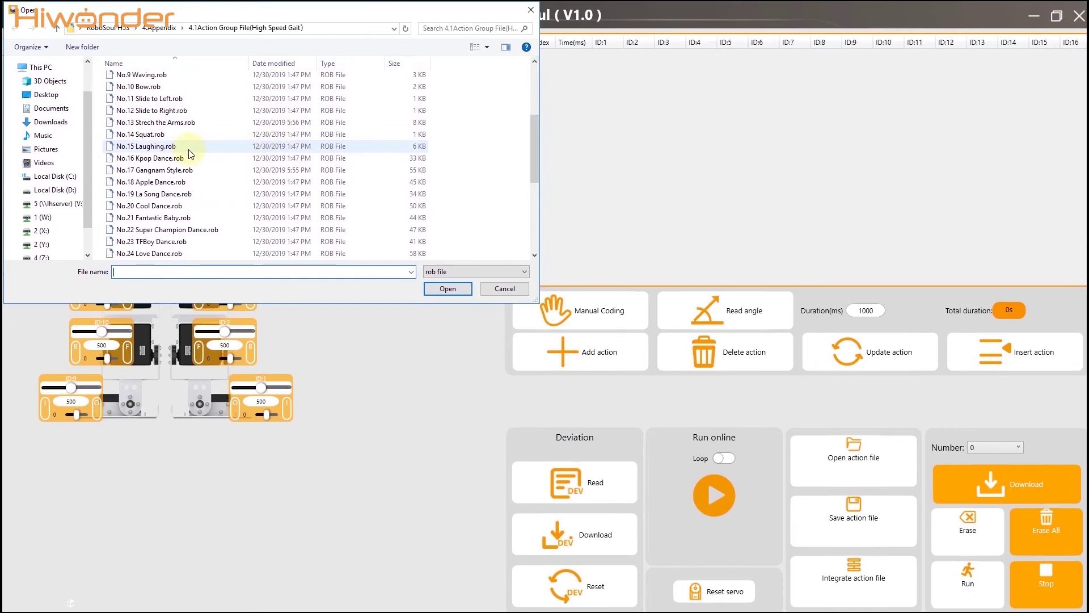
click(189, 152)
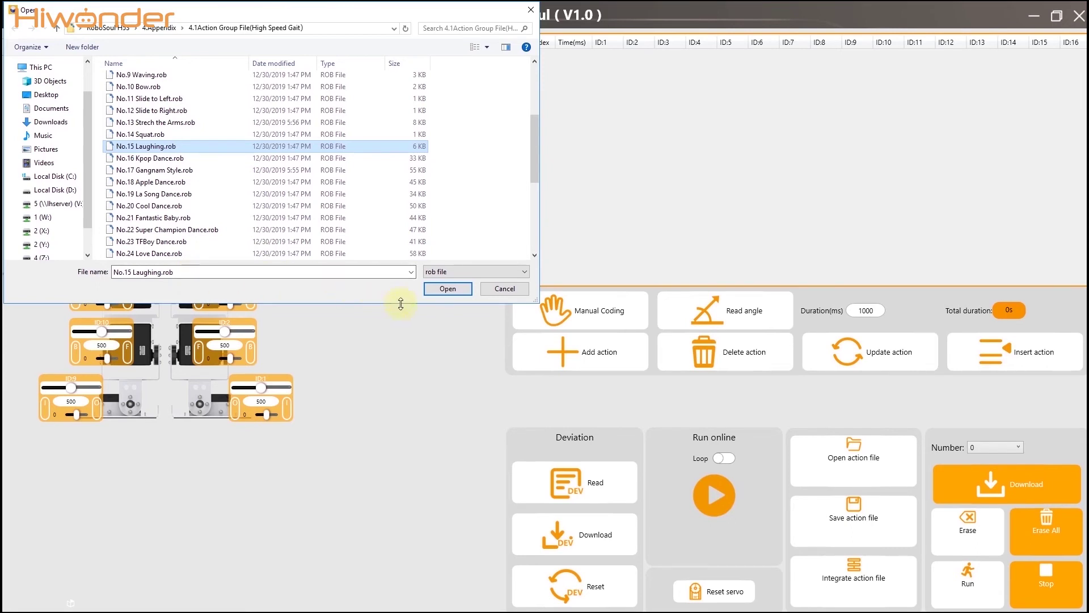
click(447, 292)
Download the Laughing action to the robot as action number 100
click(1017, 450)
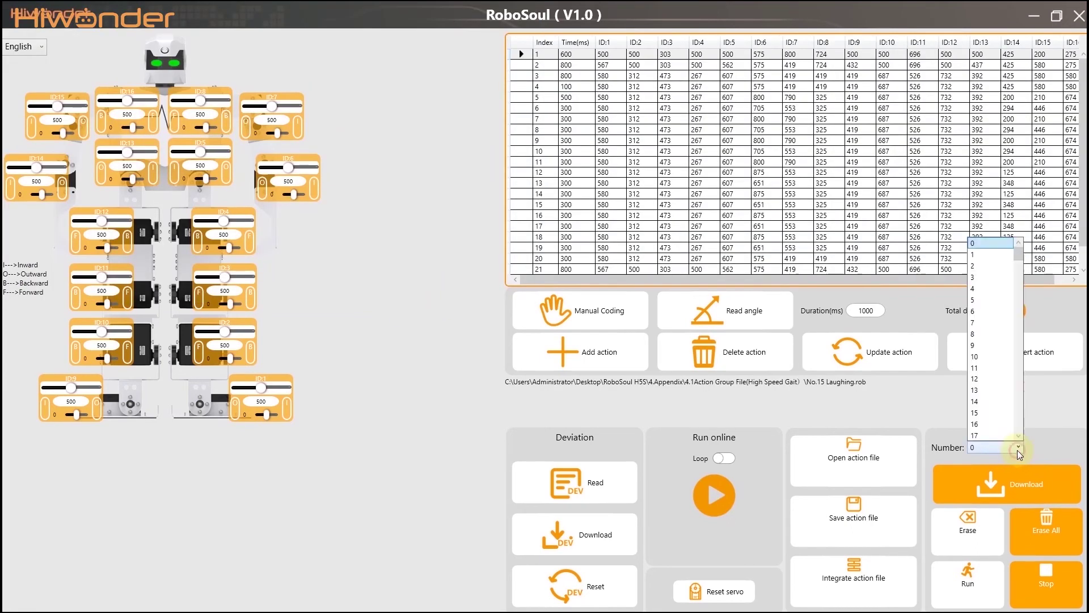
scroll(1012, 338, down, 20)
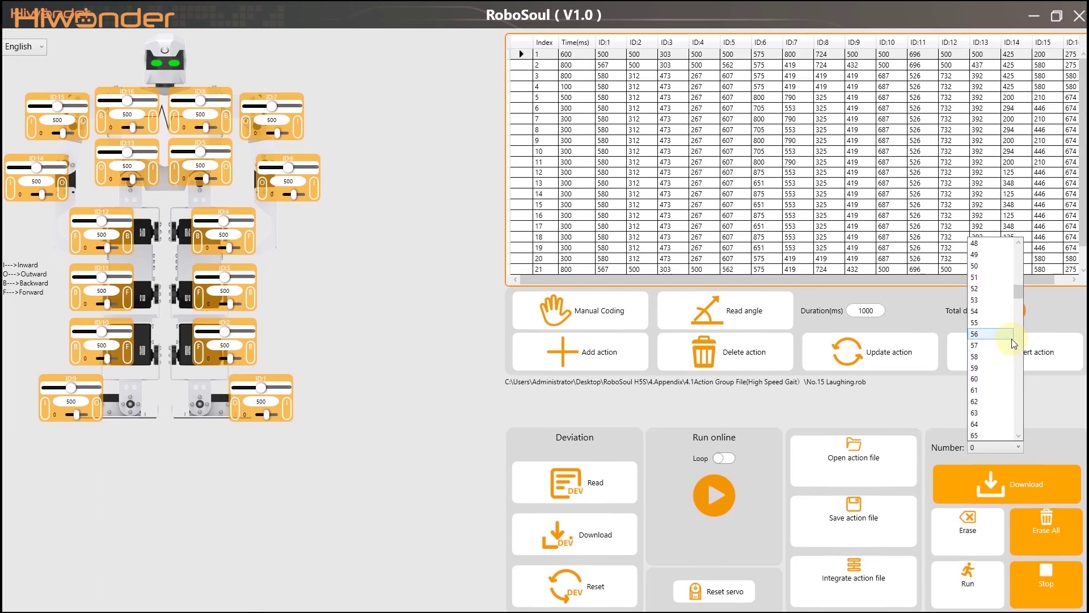
scroll(1012, 339, down, 4)
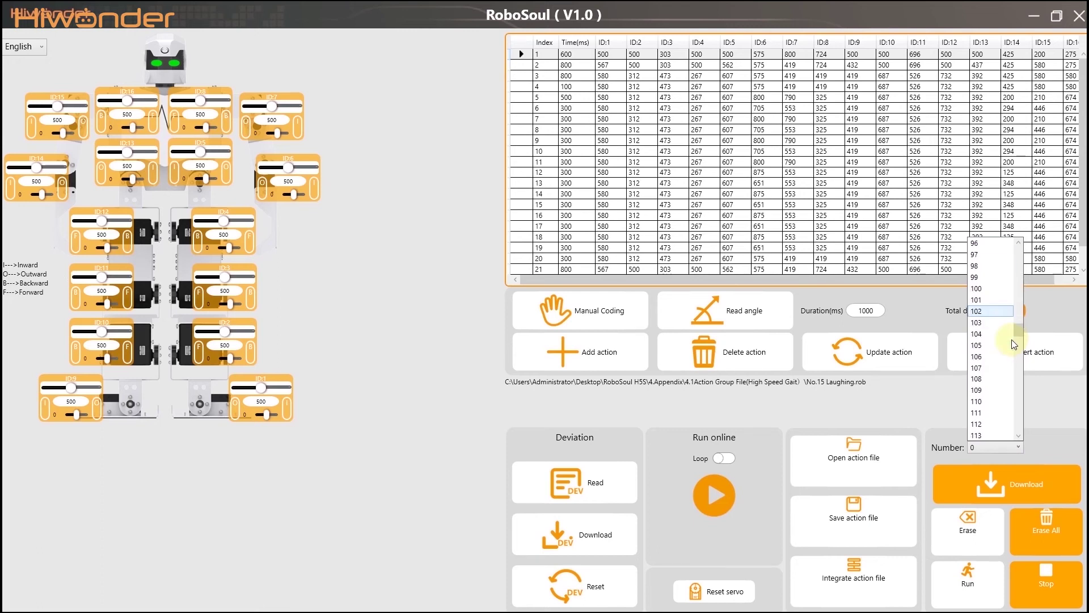
click(992, 288)
click(993, 486)
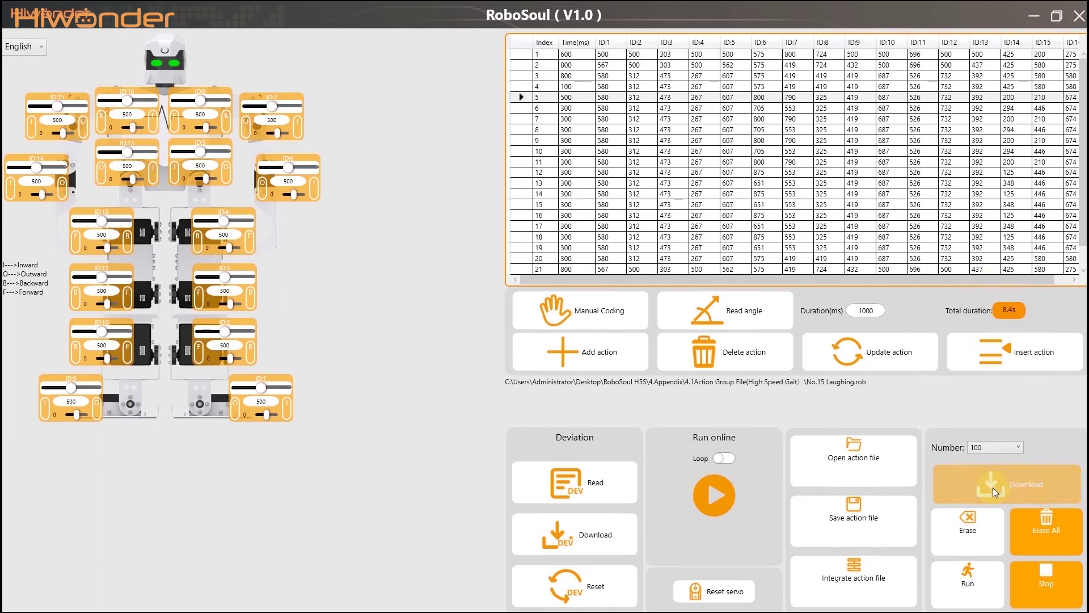